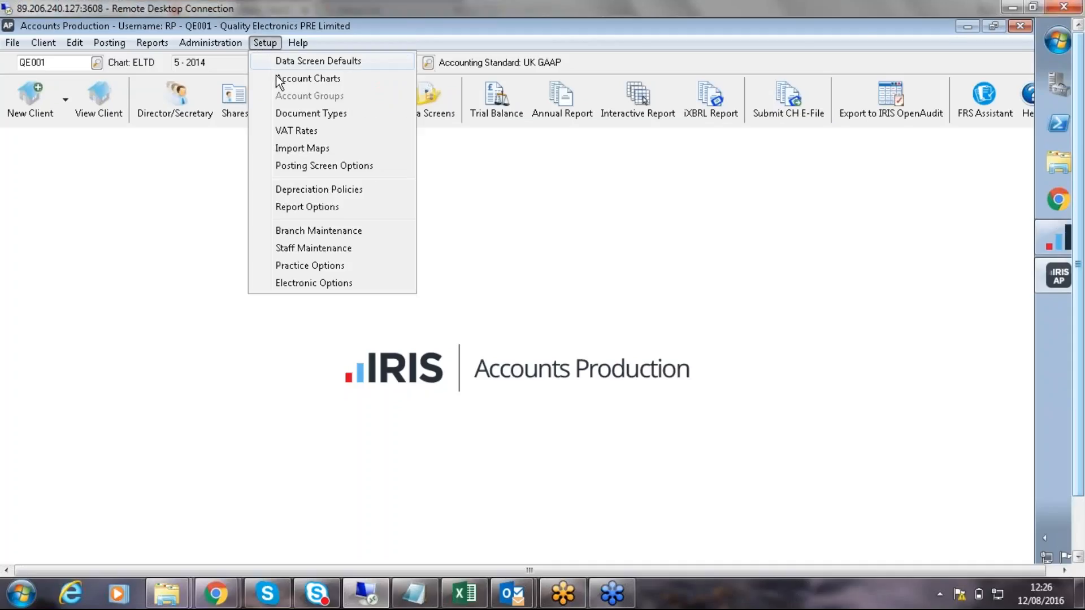
Step: Examine the practice options' agent details for the KashFlow setting
{"action": "left_click", "coordinate": [316, 268]}
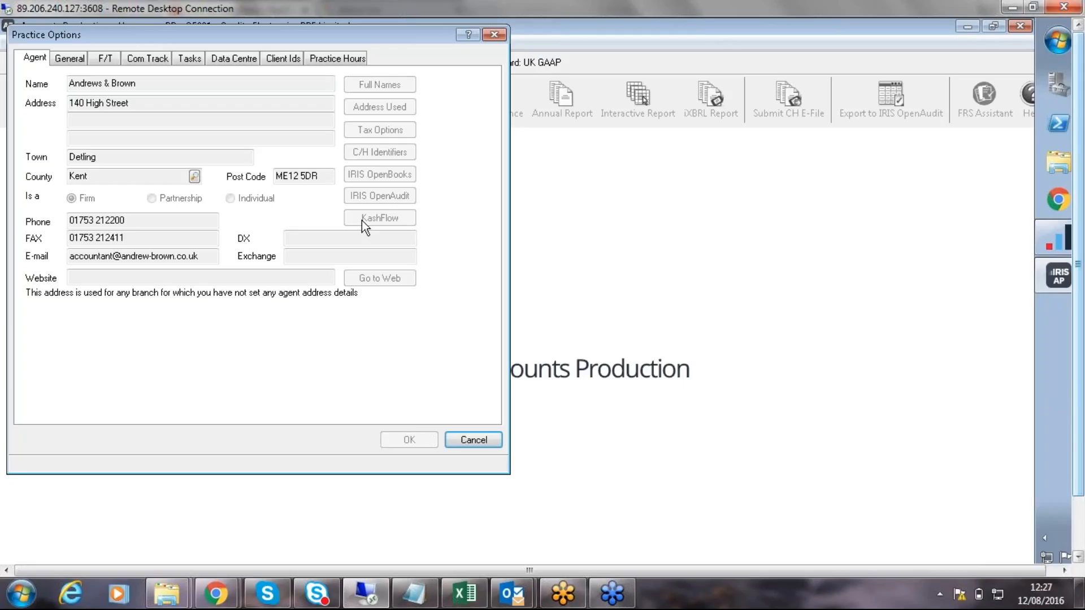
{"action": "left_click", "coordinate": [474, 440]}
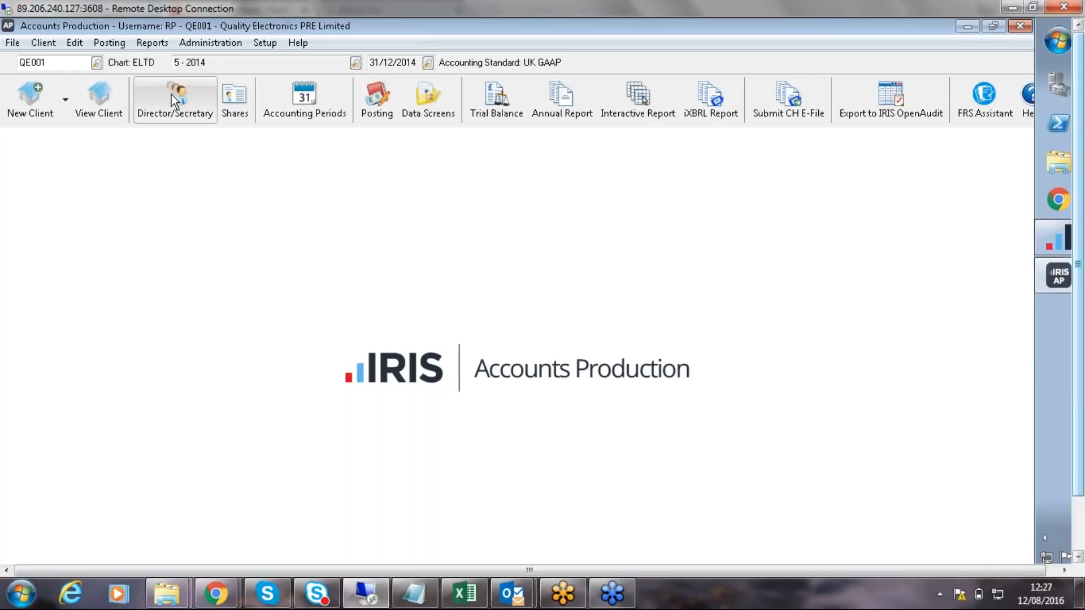
Step: Link client QE001 to the existing KashFlow client Quality Electronics Limited in the client's maintenance record
{"action": "left_click", "coordinate": [114, 98]}
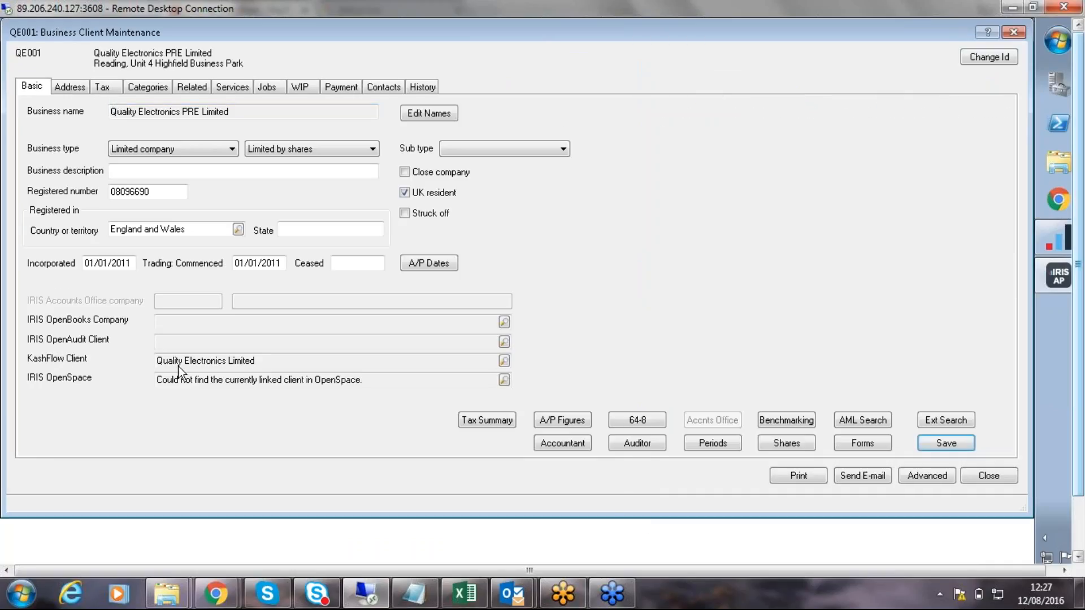
{"action": "left_click", "coordinate": [504, 361]}
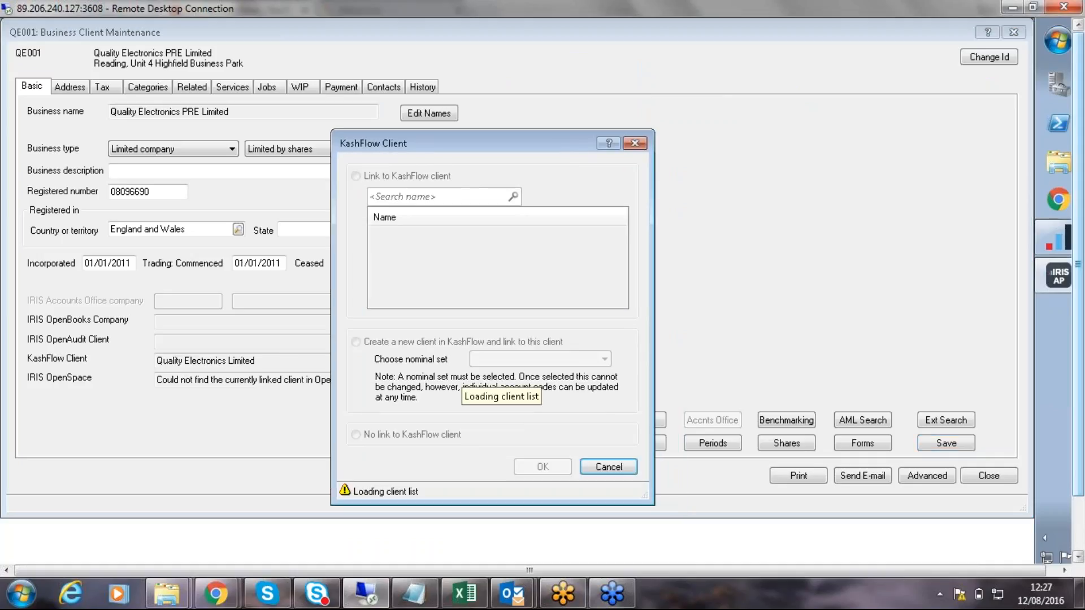
{"action": "left_click", "coordinate": [440, 244]}
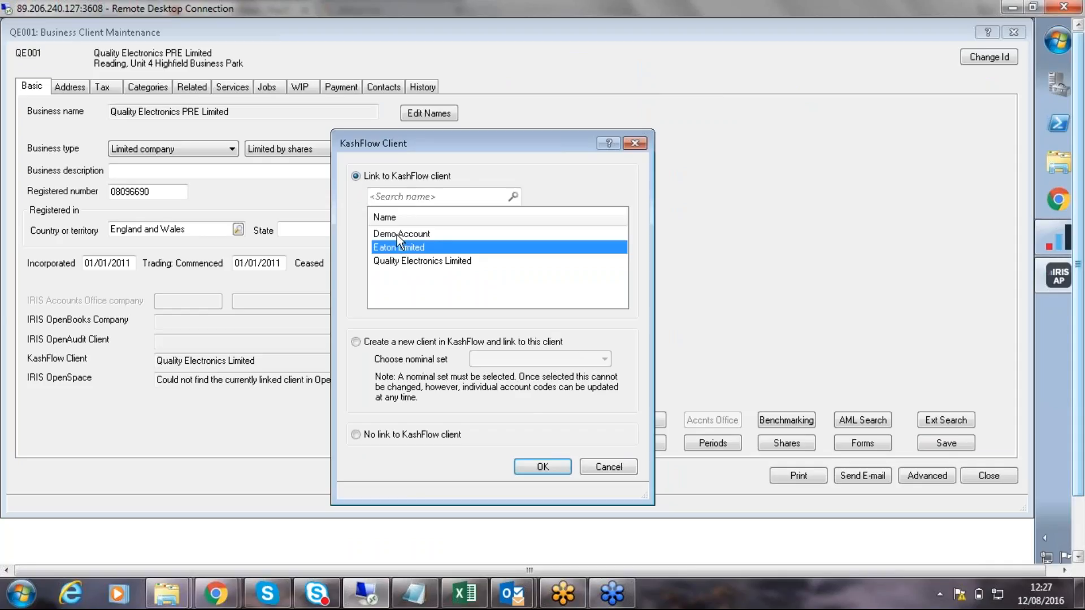
{"action": "left_click", "coordinate": [393, 264]}
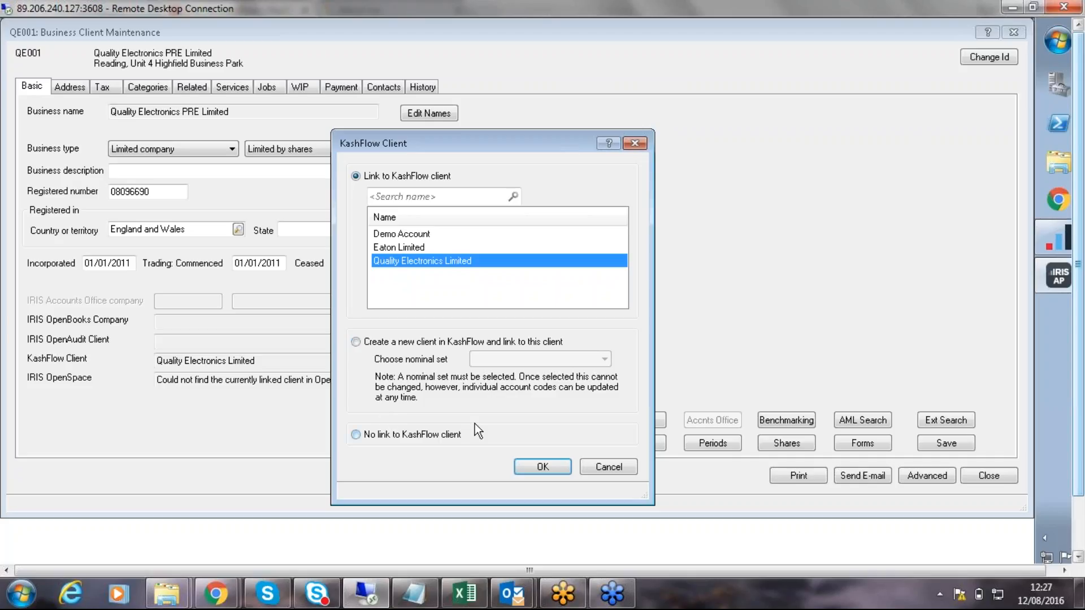
{"action": "left_click", "coordinate": [541, 470]}
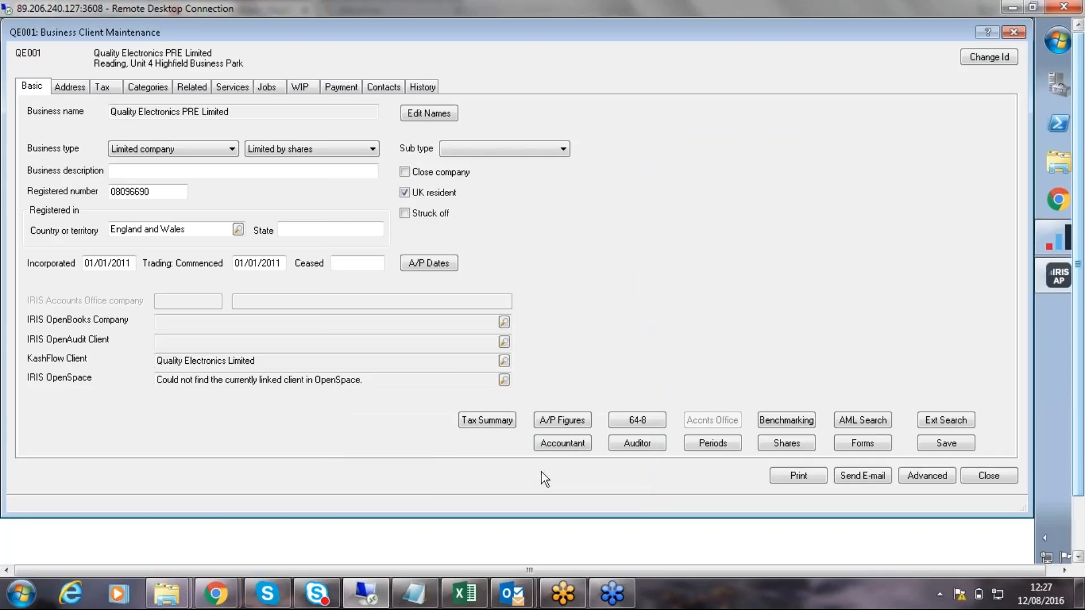
{"action": "left_click", "coordinate": [988, 477]}
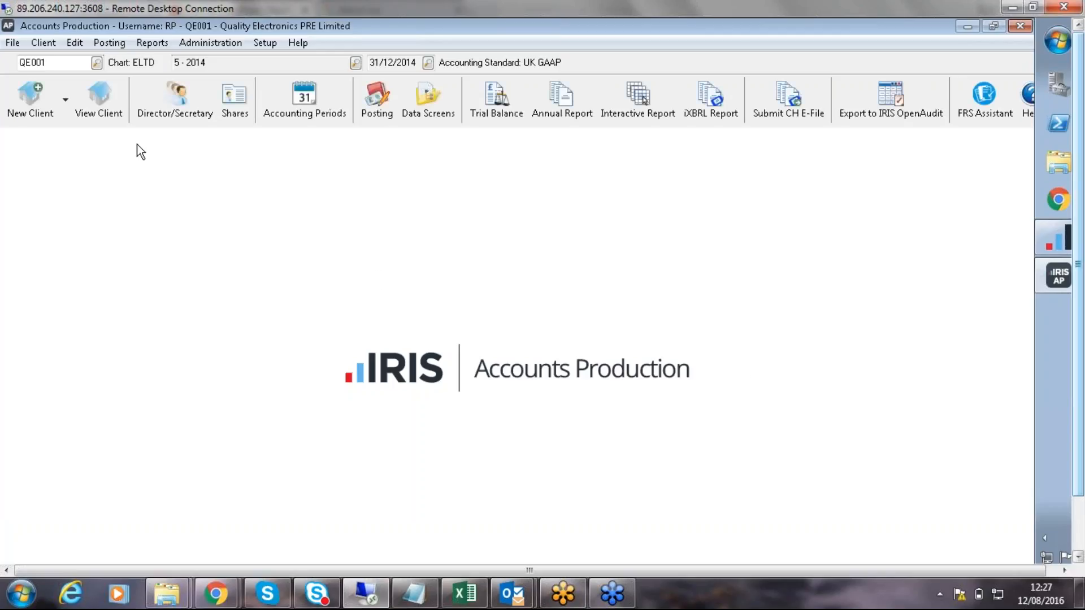
Step: Start a new posting entry for the annual accounting period ending 31/12/2014
{"action": "left_click", "coordinate": [104, 38]}
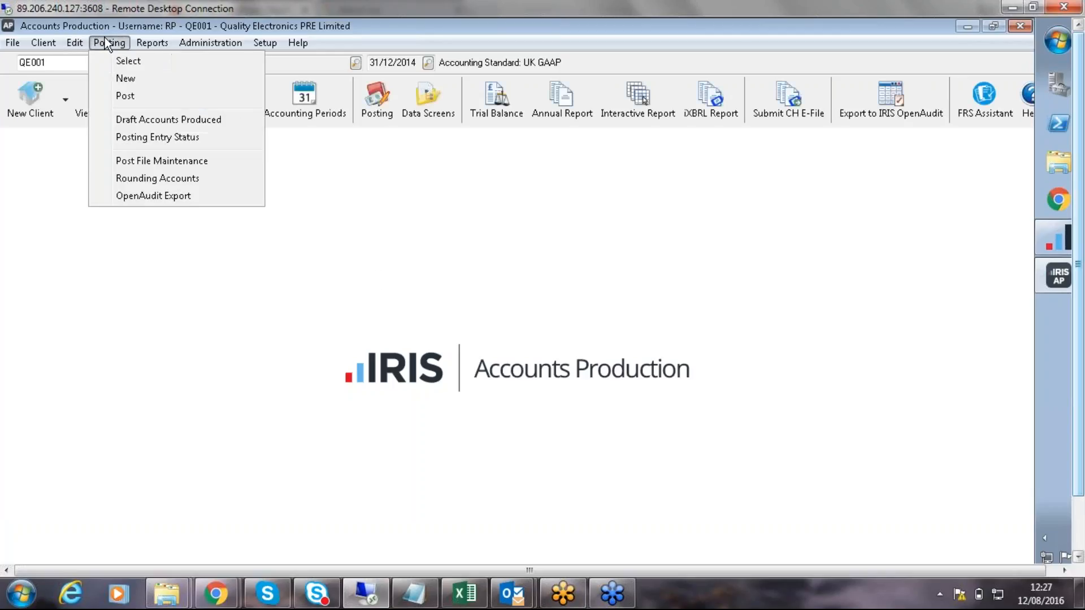
{"action": "left_click", "coordinate": [125, 78]}
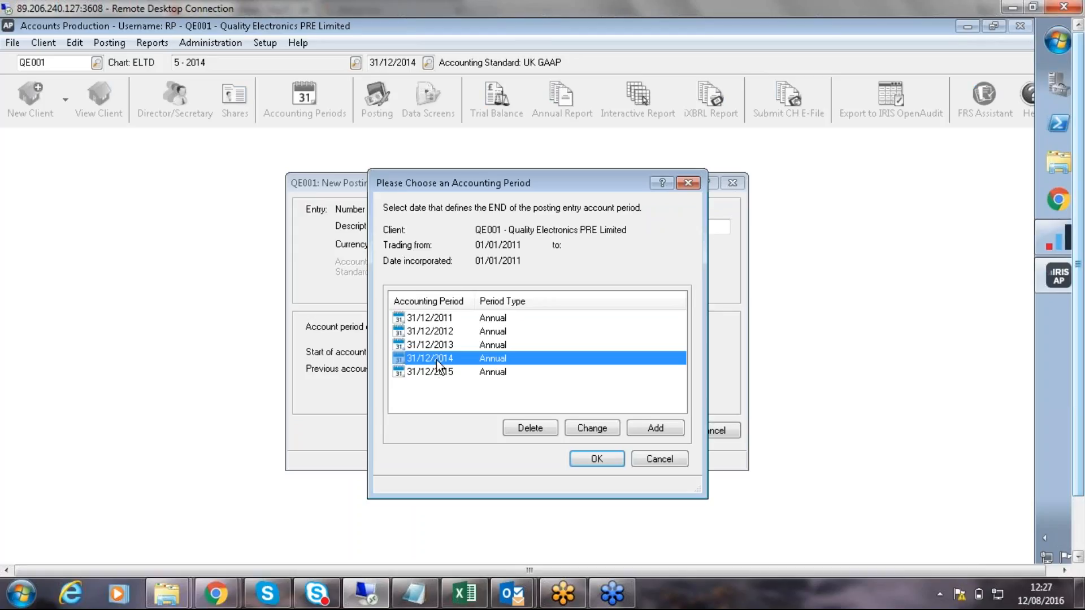
{"action": "left_click", "coordinate": [585, 456]}
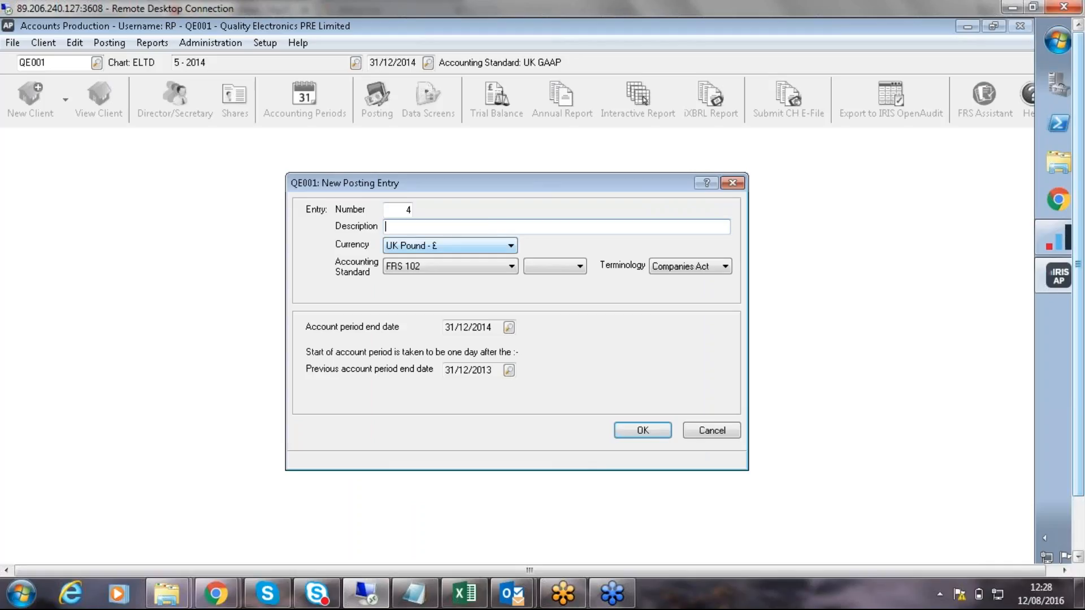
Step: Set the posting entry's accounting standard to UK GAAP (inc FRSSE 2015), describe it as "kf iMPORT" and create it
{"action": "left_click", "coordinate": [466, 245]}
{"action": "left_click", "coordinate": [457, 247]}
{"action": "left_click", "coordinate": [436, 273]}
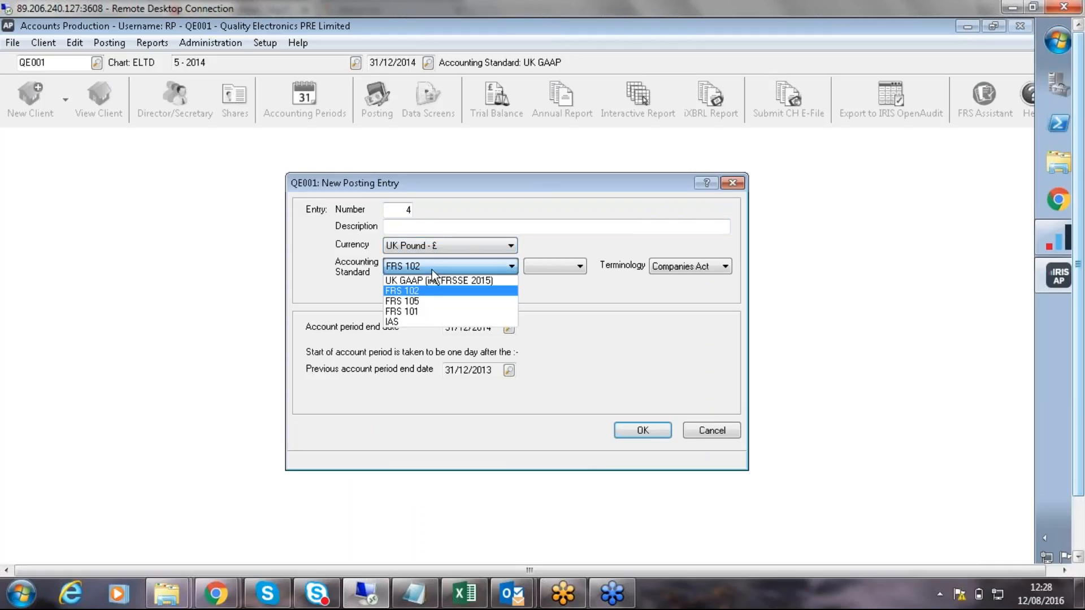
{"action": "left_click", "coordinate": [446, 287]}
{"action": "left_click", "coordinate": [402, 225]}
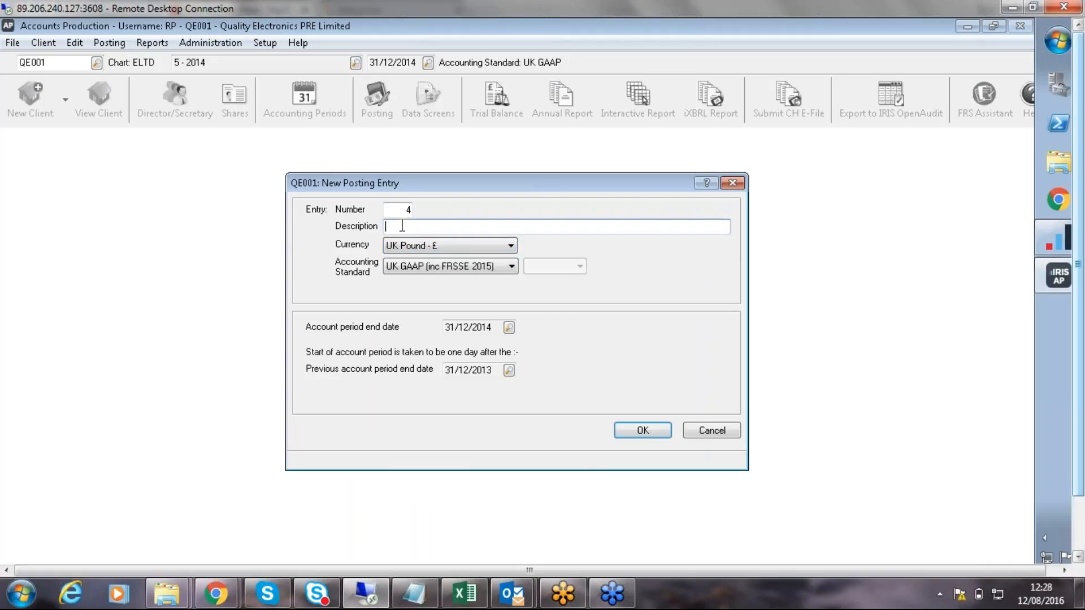
{"action": "type", "text": "kf iMPORT"}
{"action": "left_click", "coordinate": [642, 430]}
{"action": "key", "text": "Return"}
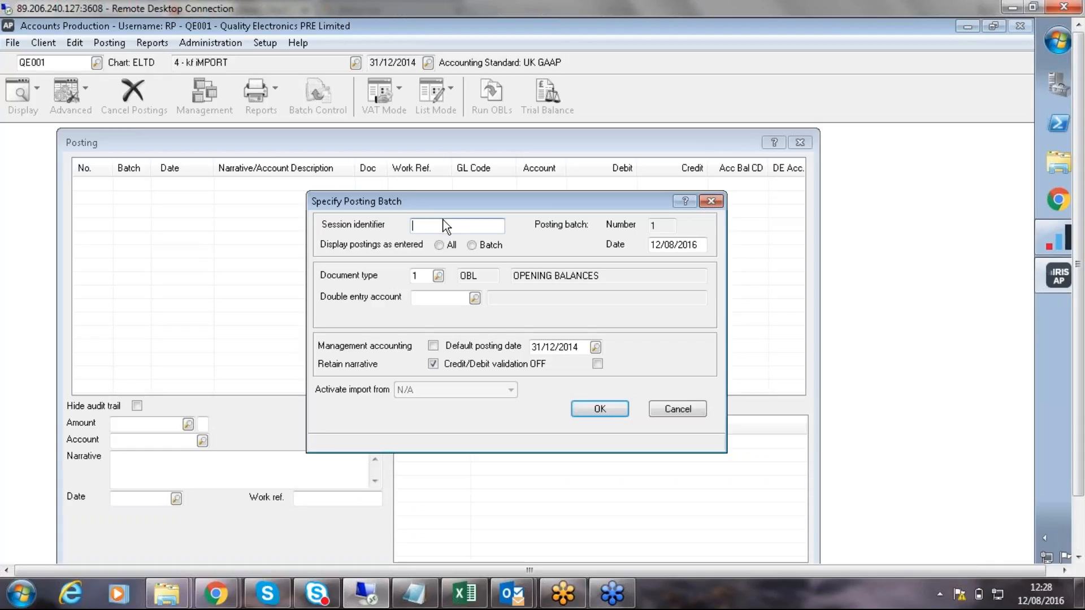
Step: Specify the posting batch with session identifier 12/8/2016, document type 20 and import activated from KashFlow
{"action": "left_click", "coordinate": [421, 279]}
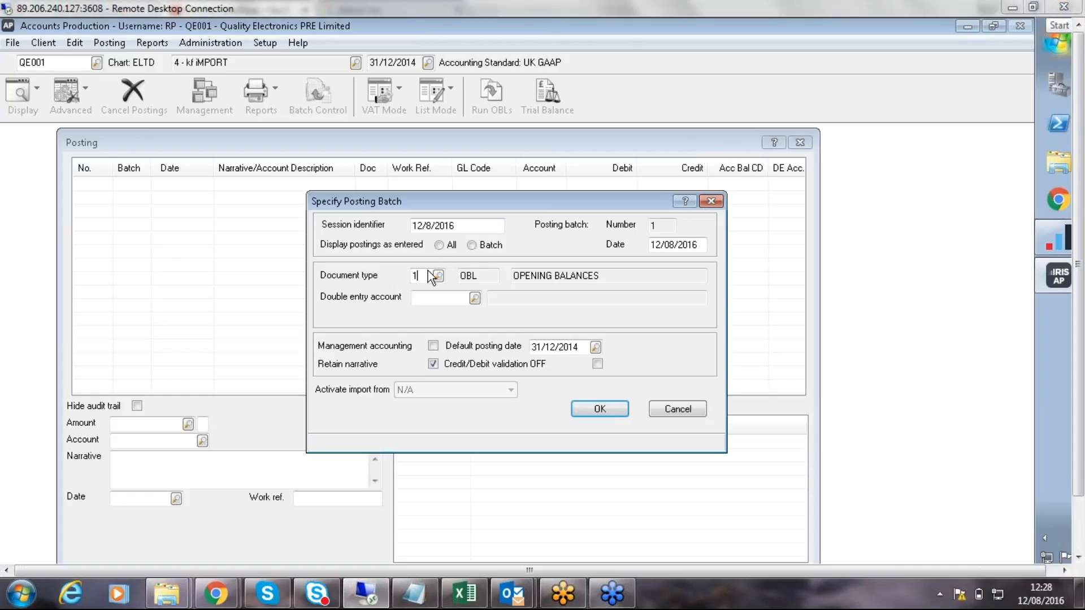
{"action": "key", "text": "BackSpace"}
{"action": "type", "text": "20"}
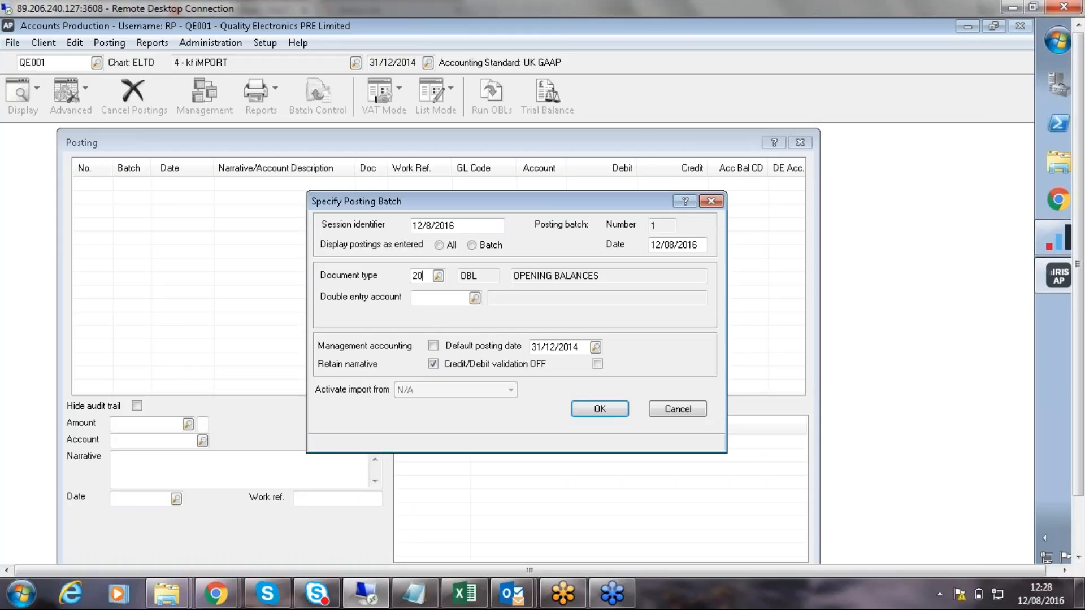
{"action": "key", "text": "Tab"}
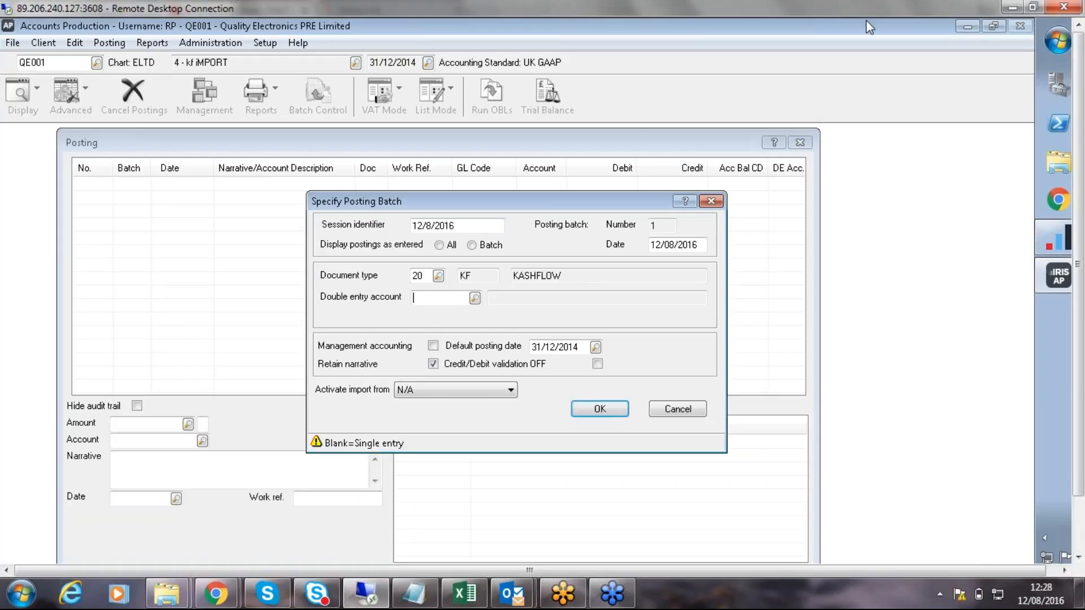
{"action": "left_click", "coordinate": [425, 397]}
{"action": "left_click", "coordinate": [423, 416]}
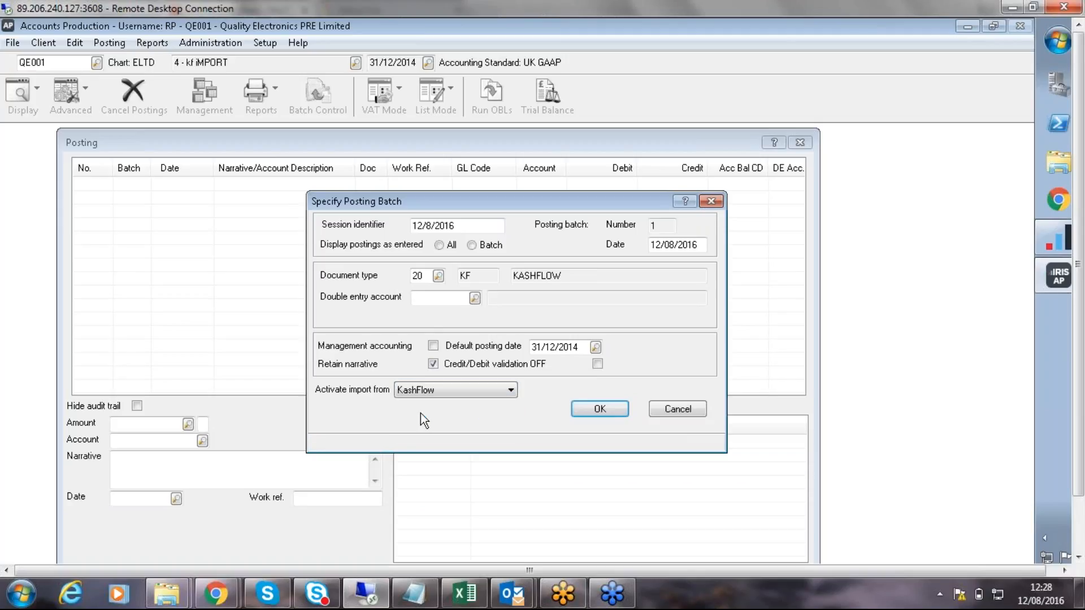
{"action": "left_click", "coordinate": [588, 410]}
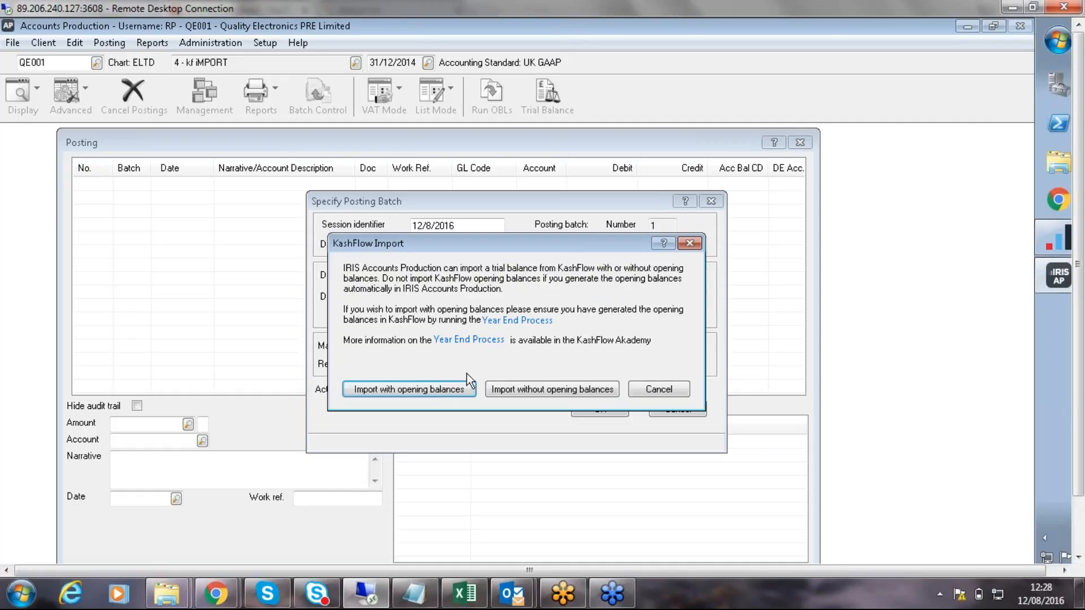
Step: Choose to import with opening balances using the Kashflow 2 import map and load the KashFlow postings
{"action": "left_click", "coordinate": [436, 389]}
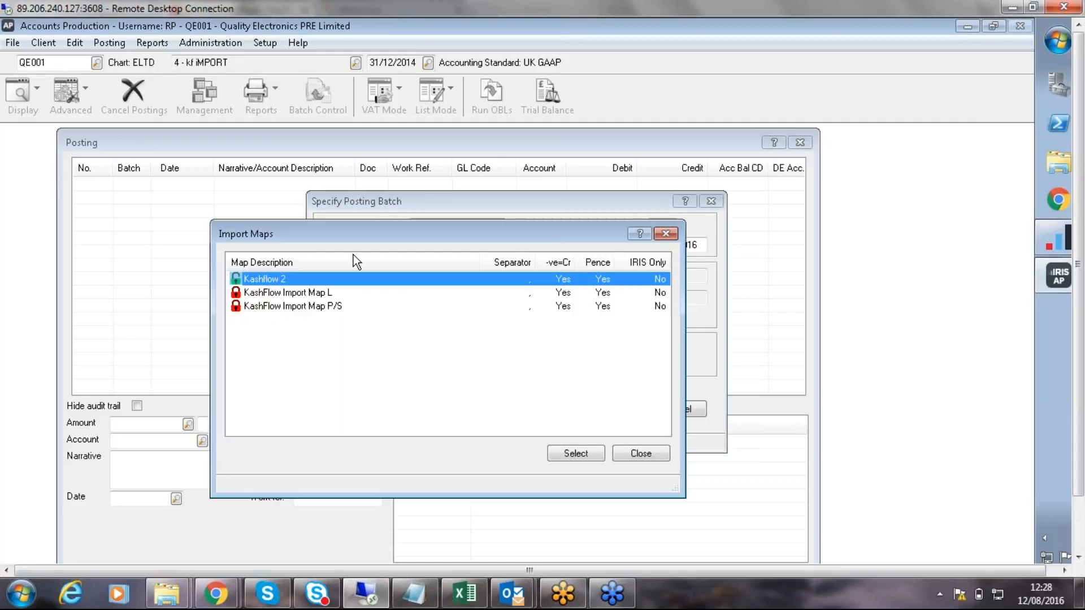
{"action": "left_click_drag", "start_coordinate": [338, 236], "coordinate": [347, 219]}
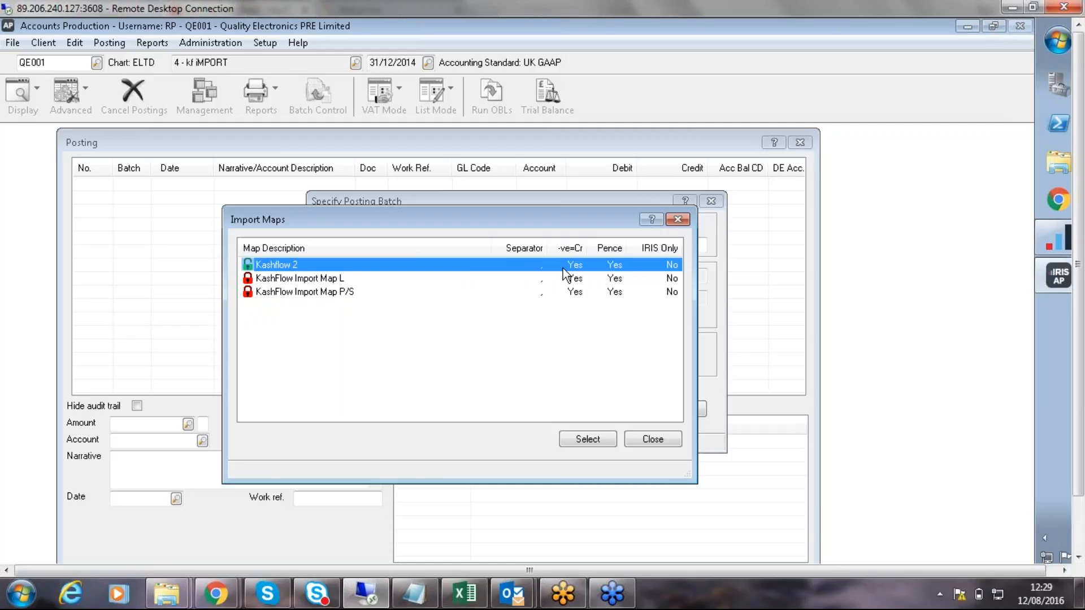
{"action": "left_click", "coordinate": [608, 435]}
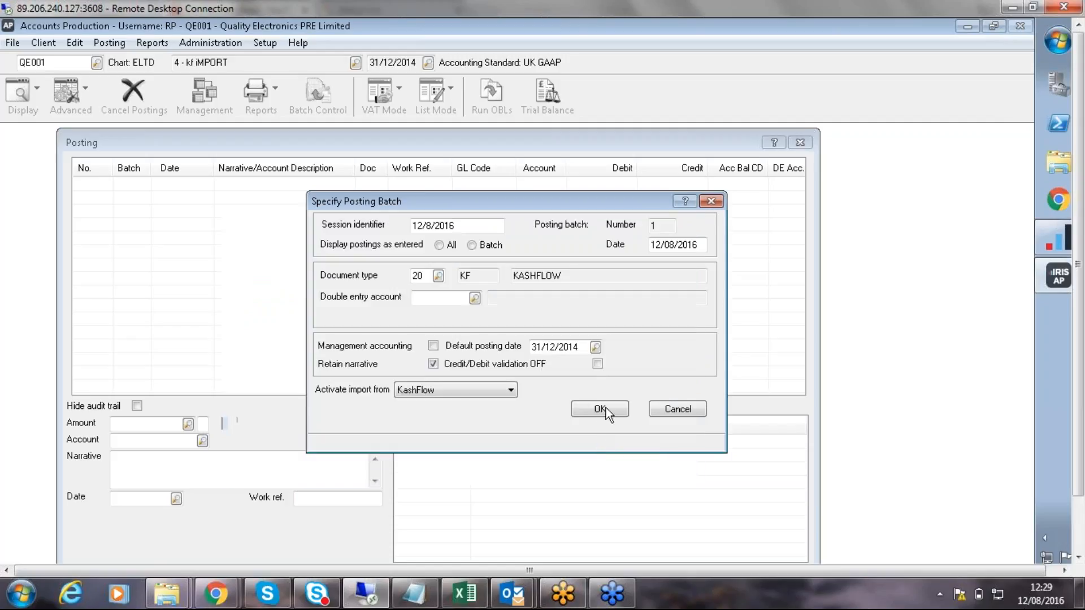
{"action": "left_click", "coordinate": [600, 410]}
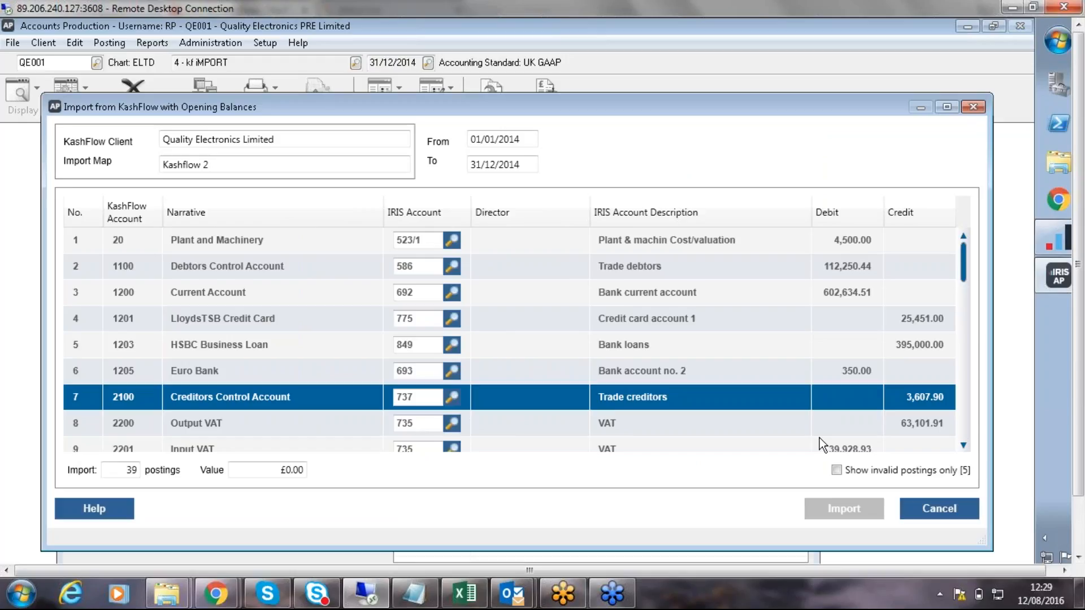
Step: Map the invalid postings MOT TEST, Sub-Contractors, IT expenses, Legal fees and Storage to IRIS account 1 and import the trial balance
{"action": "left_click", "coordinate": [837, 470]}
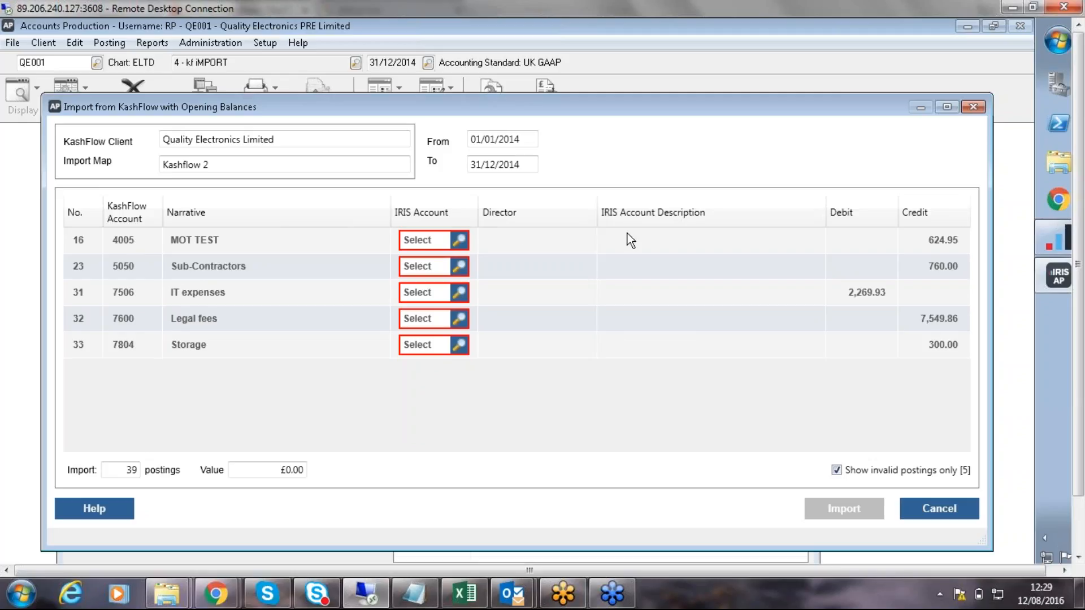
{"action": "left_click", "coordinate": [406, 239]}
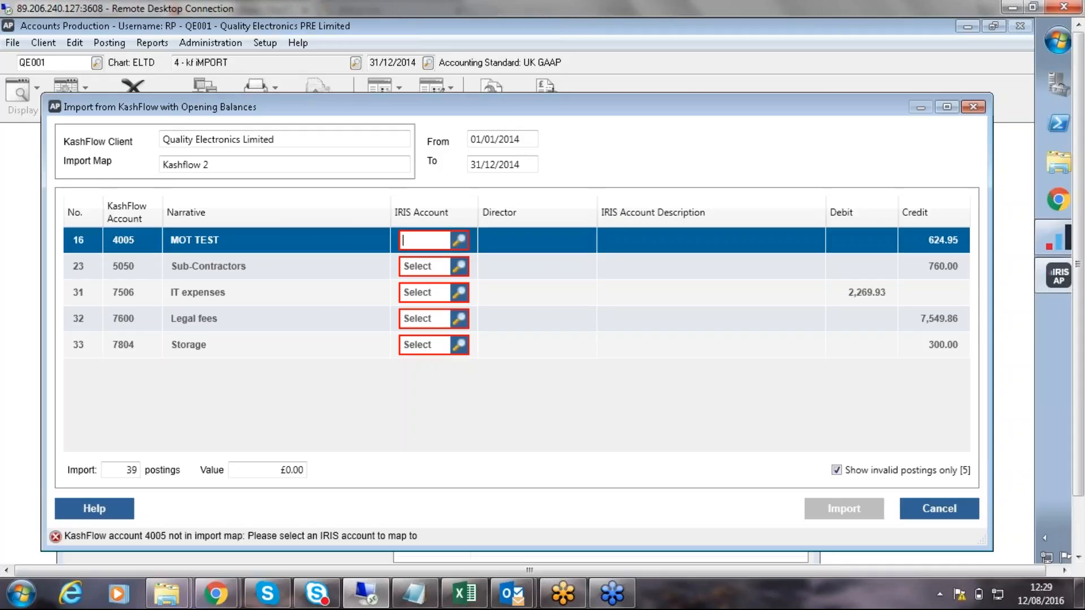
{"action": "type", "text": "1"}
{"action": "key", "text": "Return"}
{"action": "type", "text": "1"}
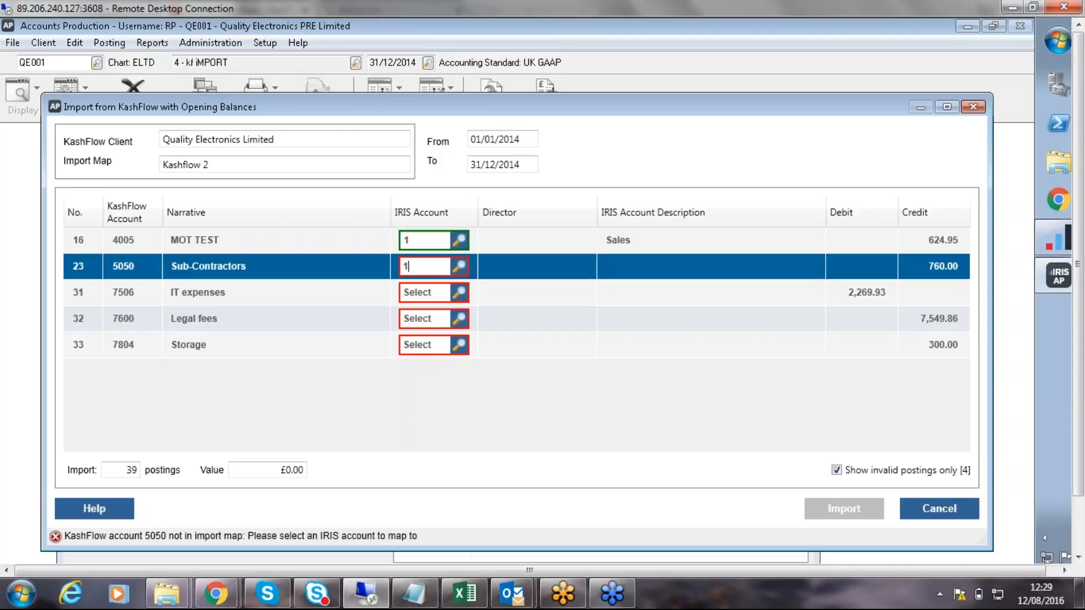
{"action": "key", "text": "Return"}
{"action": "type", "text": "1"}
{"action": "key", "text": "Return"}
{"action": "type", "text": "1"}
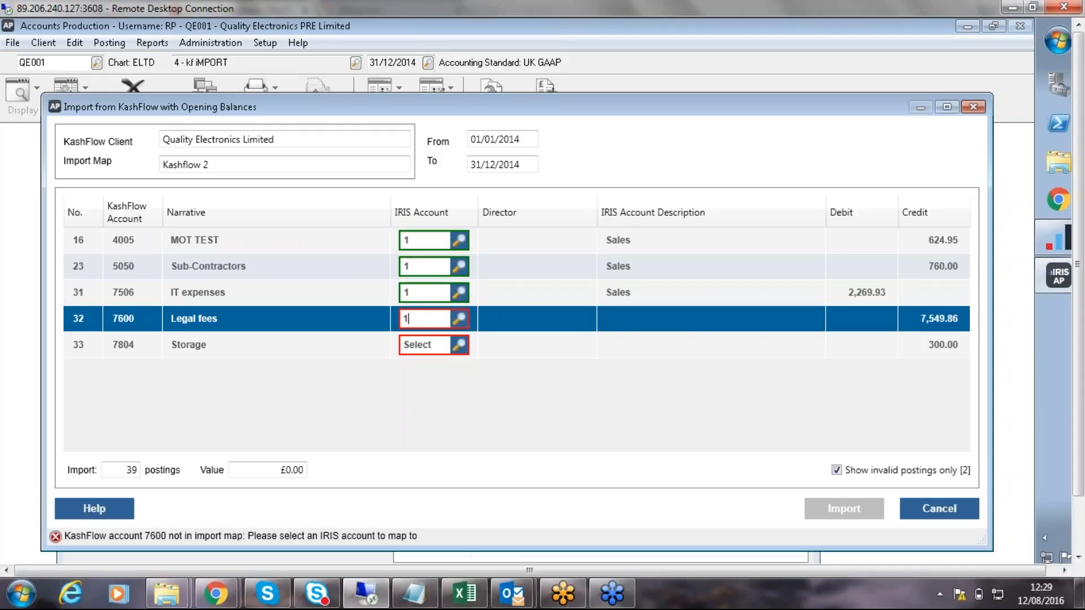
{"action": "key", "text": "Return"}
{"action": "type", "text": "1"}
{"action": "key", "text": "Return"}
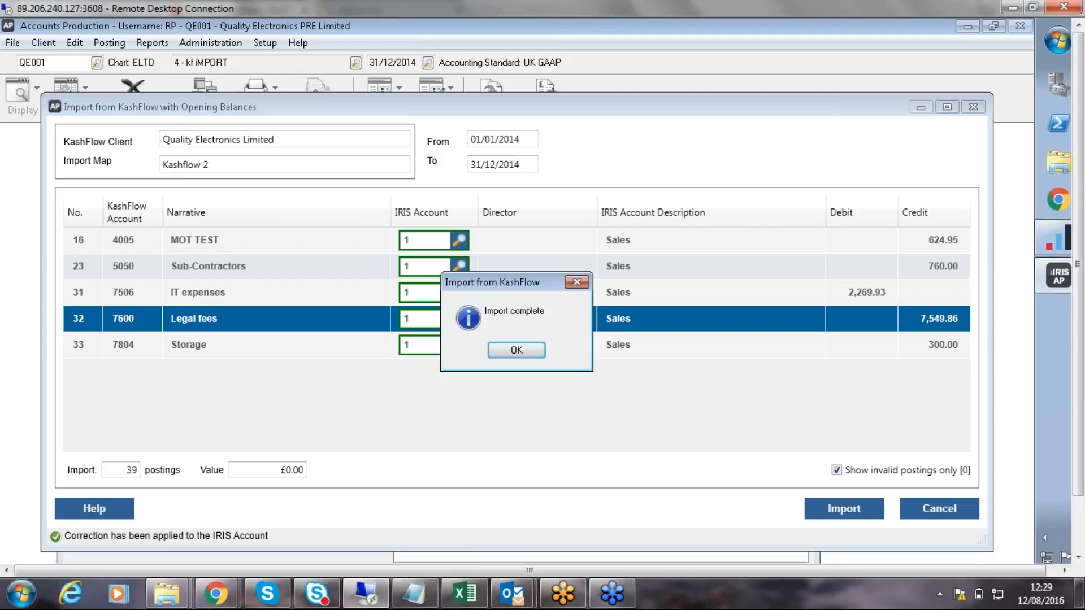
{"action": "left_click", "coordinate": [516, 348]}
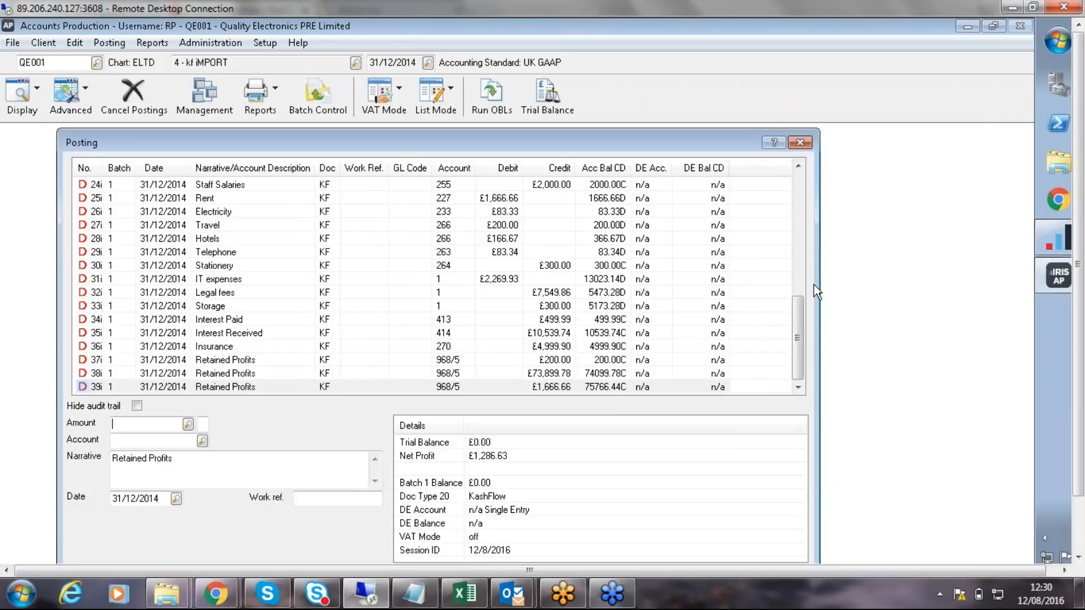
Step: Try to drill down into KashFlow from the Hardware Sales posting, retaining the existing trial balance on leaving
{"action": "left_click_drag", "start_coordinate": [798, 306], "coordinate": [788, 205]}
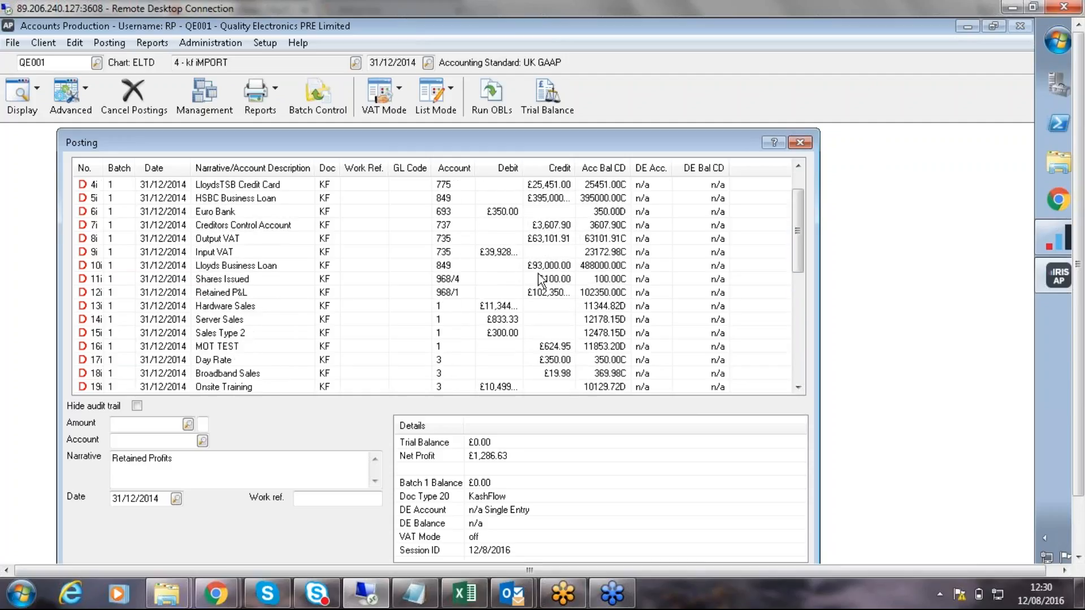
{"action": "left_click", "coordinate": [230, 305]}
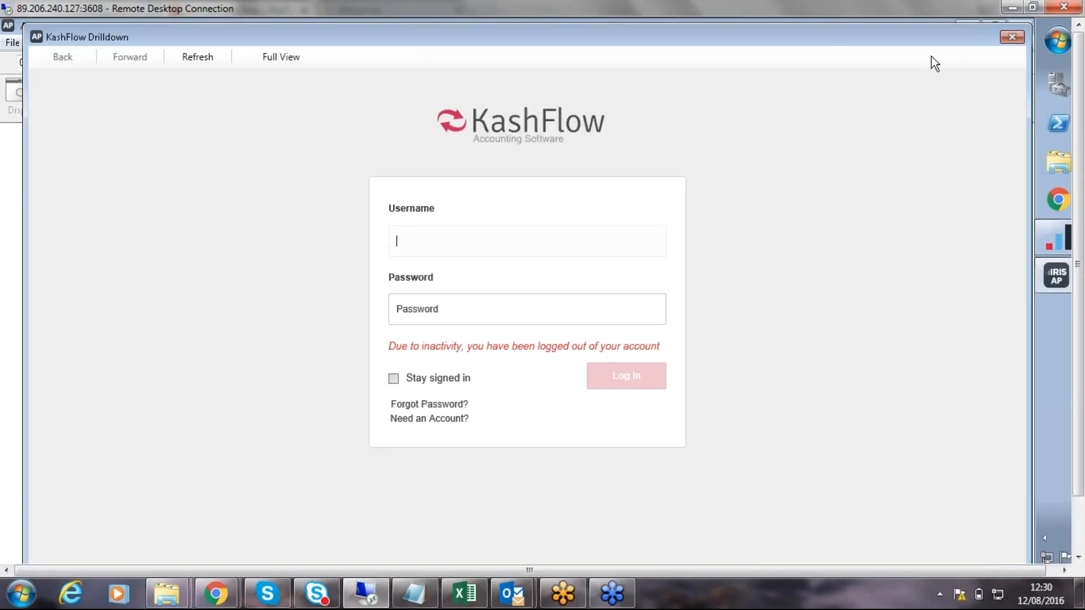
{"action": "left_click", "coordinate": [1017, 39]}
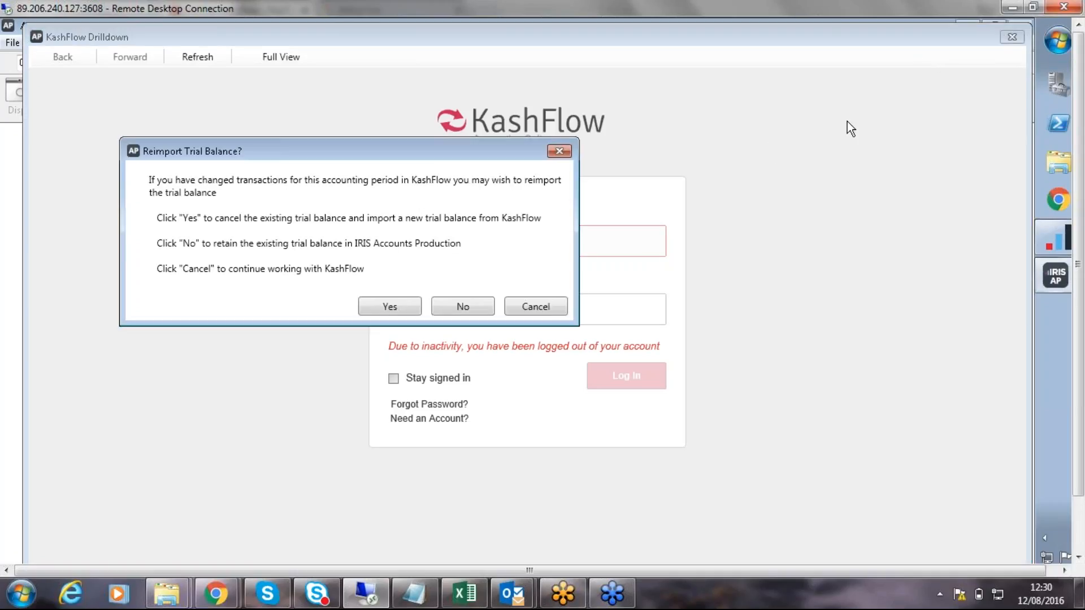
{"action": "left_click", "coordinate": [450, 310]}
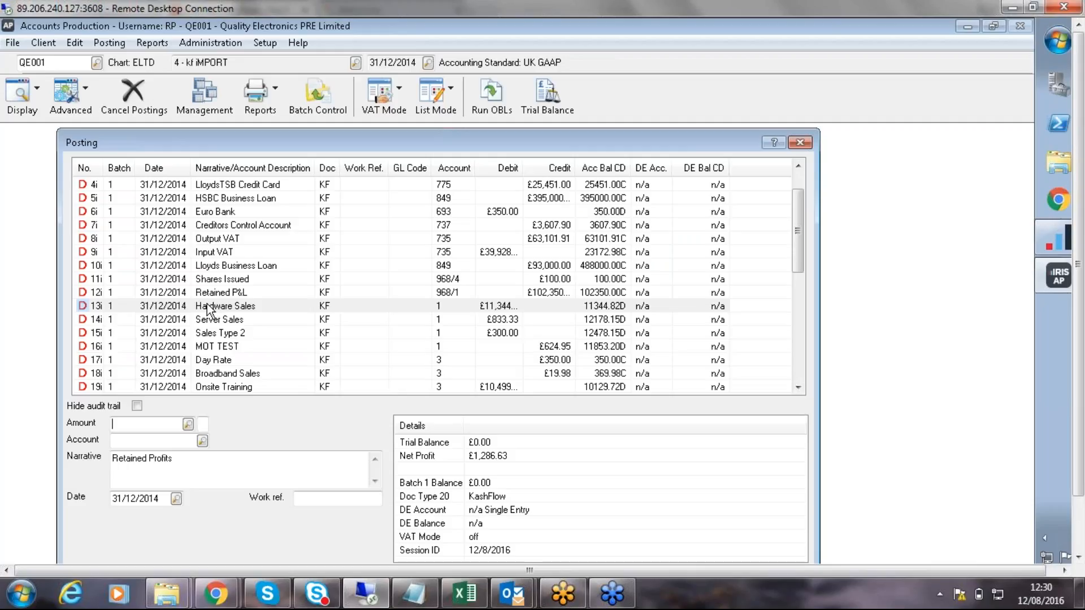
Step: Open the KashFlow drilldown showing the transactions behind the Hardware Sales posting
{"action": "left_click", "coordinate": [207, 306]}
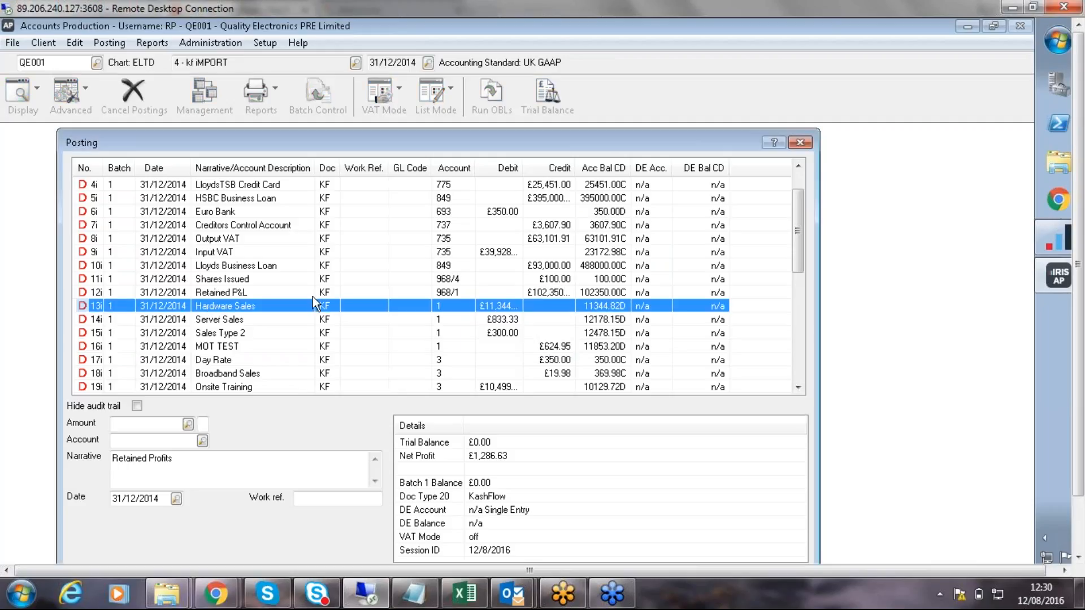
{"action": "double_click", "coordinate": [374, 306]}
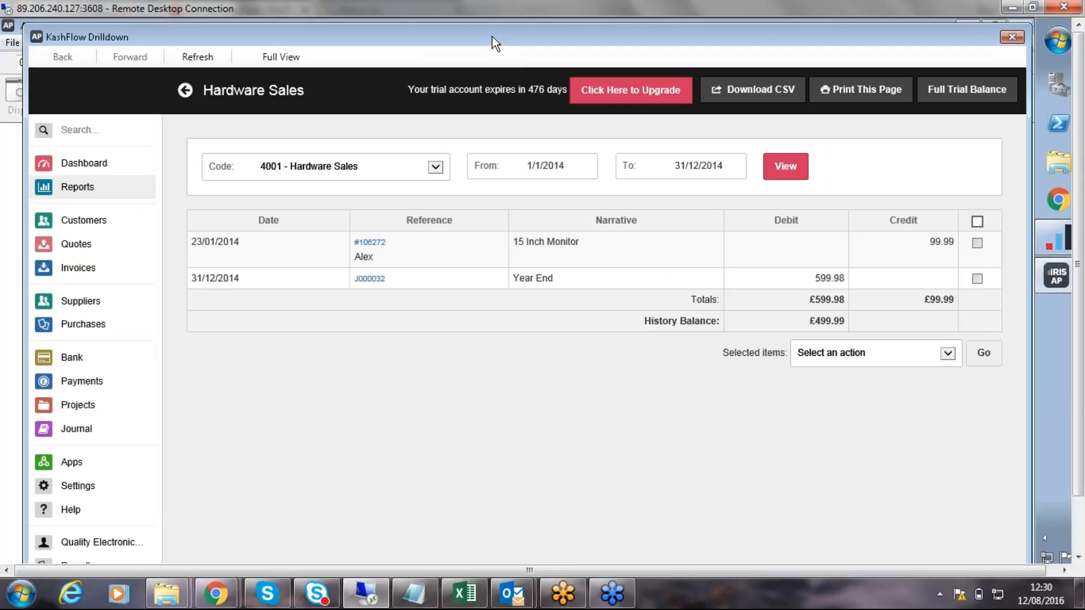
Step: Open the invoice behind the 15 Inch Monitor transaction dated 23/01/2014 and review its details
{"action": "left_click_drag", "start_coordinate": [493, 36], "coordinate": [486, 32]}
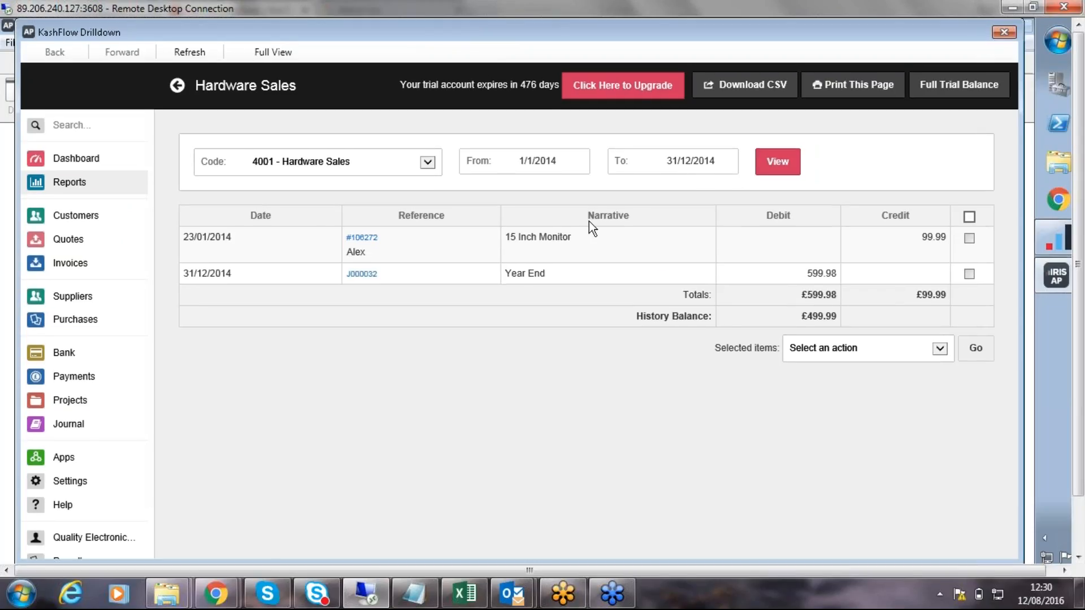
{"action": "left_click", "coordinate": [362, 237]}
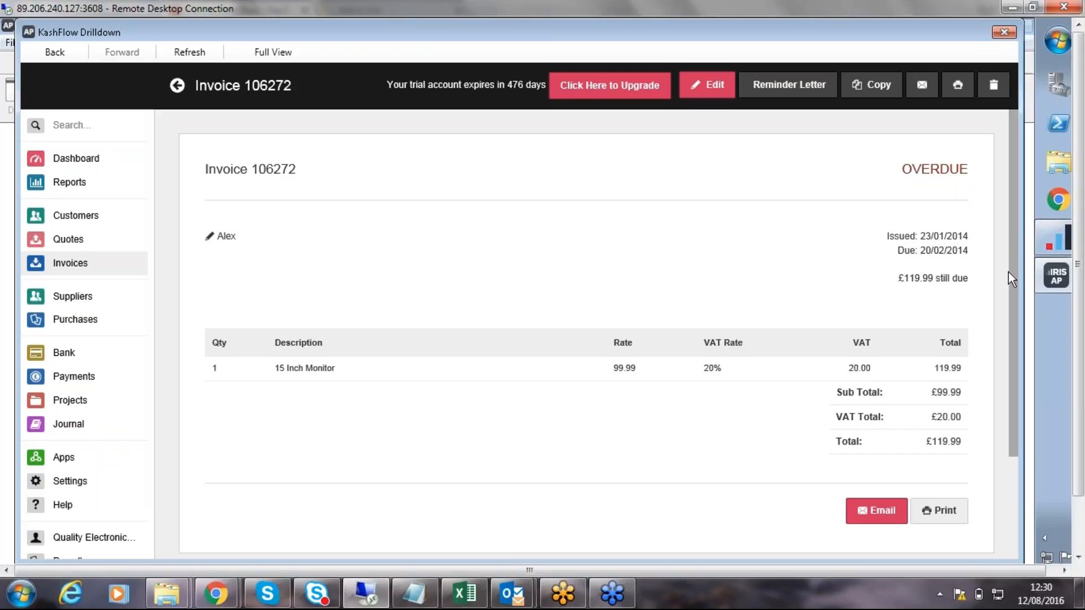
{"action": "scroll", "coordinate": [1008, 272], "scroll_direction": "down", "scroll_amount": 3}
{"action": "scroll", "coordinate": [795, 191], "scroll_direction": "up", "scroll_amount": 3}
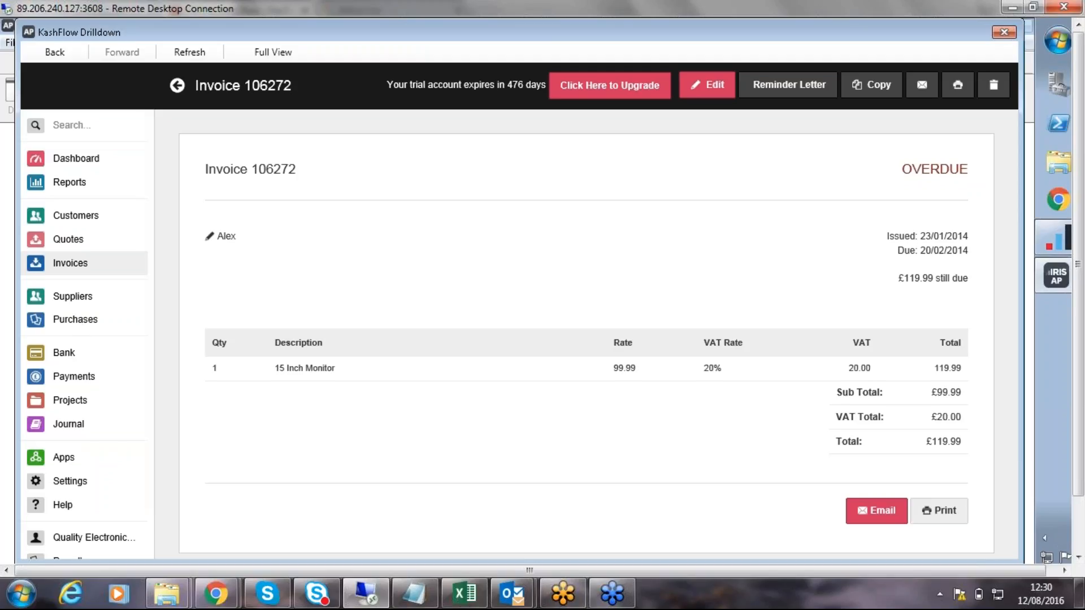
Step: Close the KashFlow drilldown, retaining the existing trial balance in IRIS Accounts Production, and return to the postings
{"action": "left_click", "coordinate": [996, 34]}
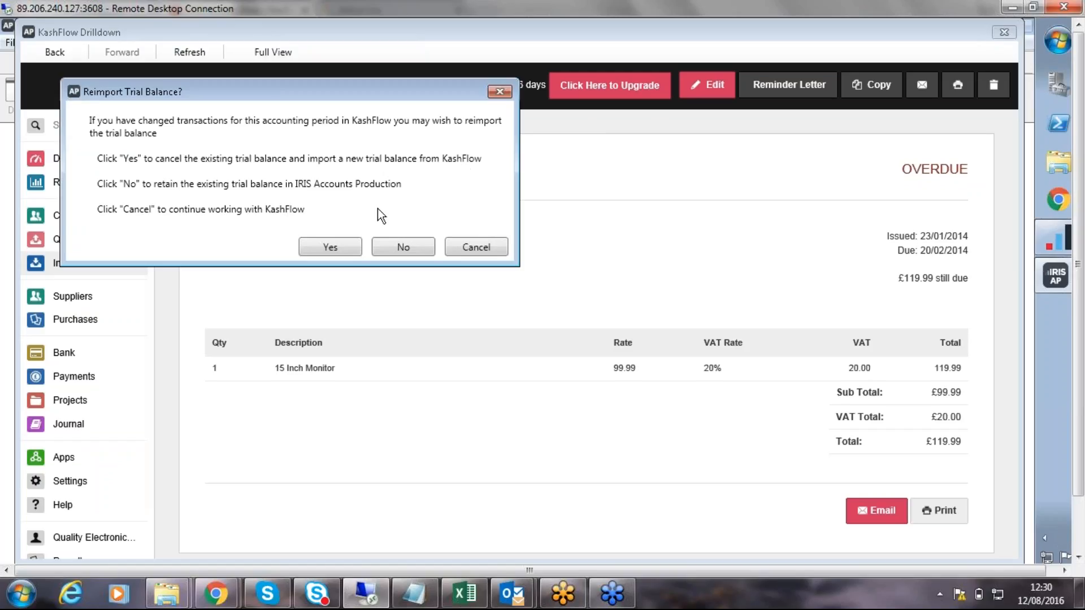
{"action": "left_click", "coordinate": [399, 247]}
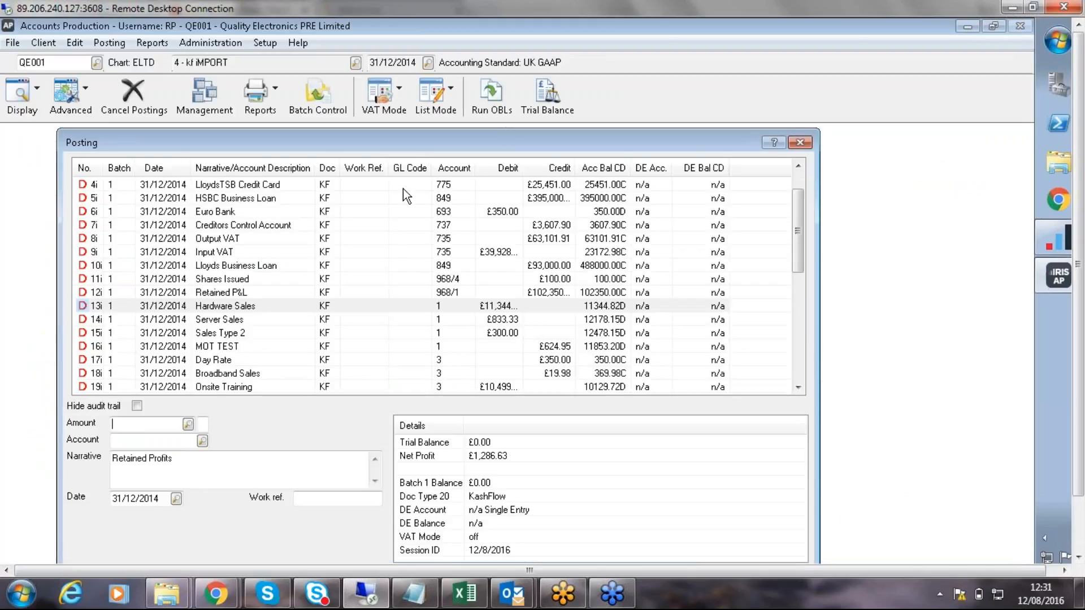
{"action": "left_click_drag", "start_coordinate": [388, 144], "coordinate": [386, 143]}
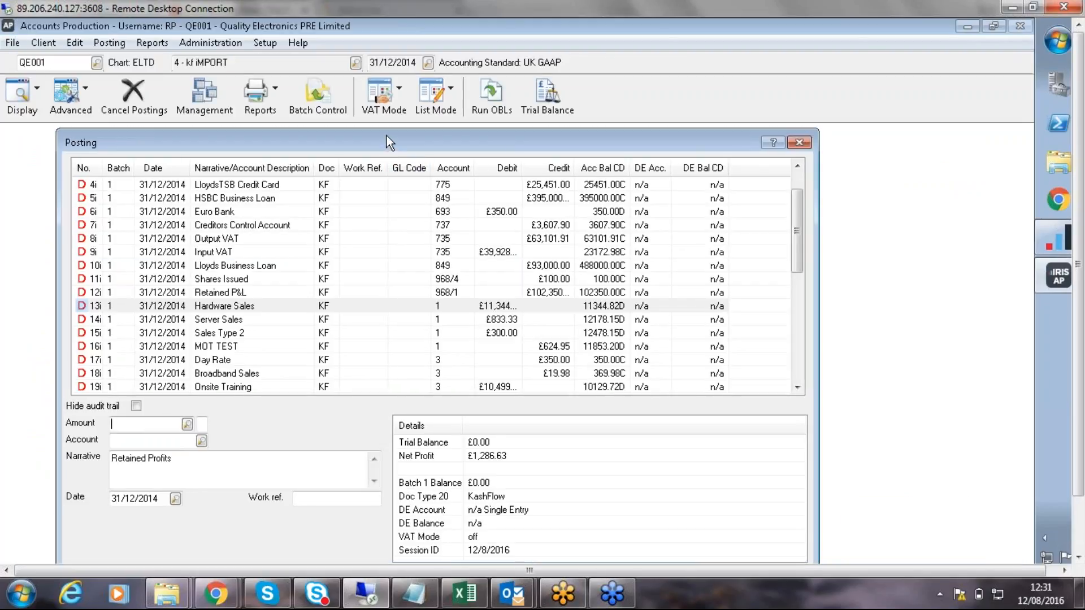